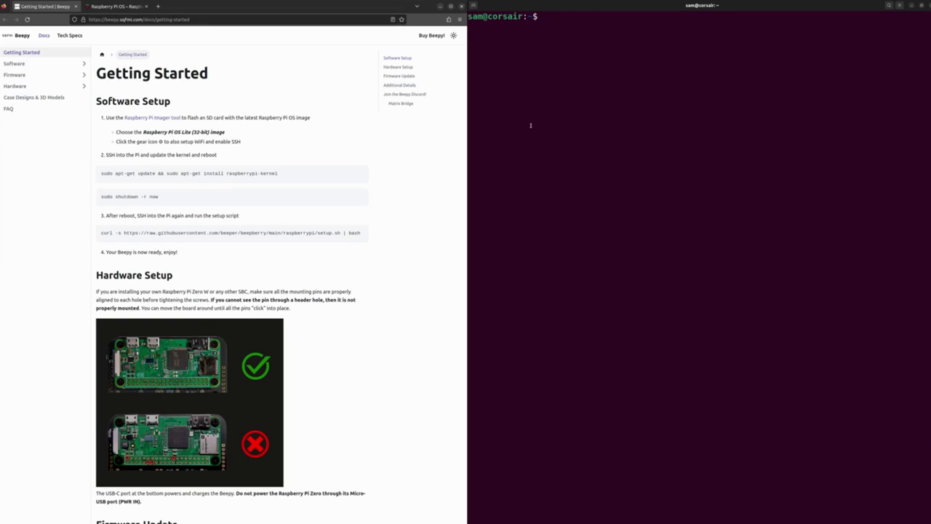
# - Launch Raspberry Pi Imager with root rights by running sudo rpi-imager in the terminal
pyautogui.click(51, 6)
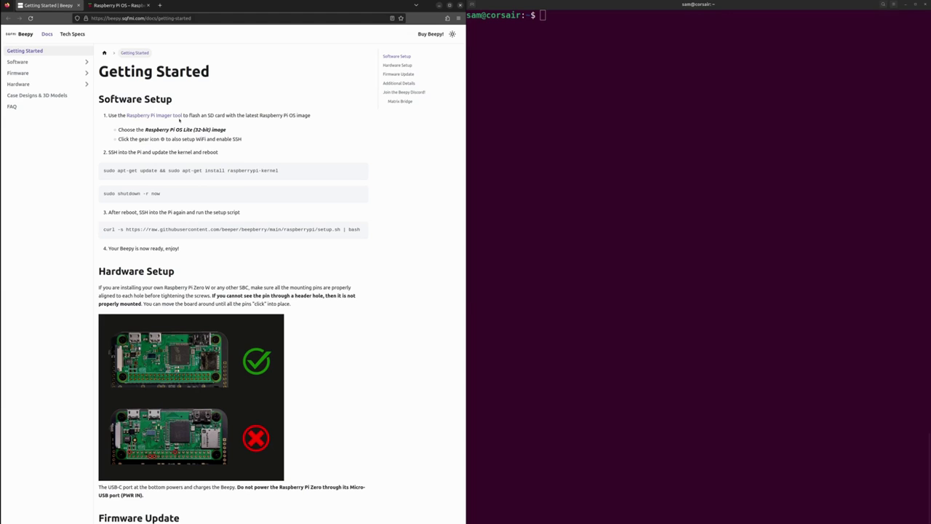
pyautogui.click(577, 142)
pyautogui.write('sudo rpi-imager')
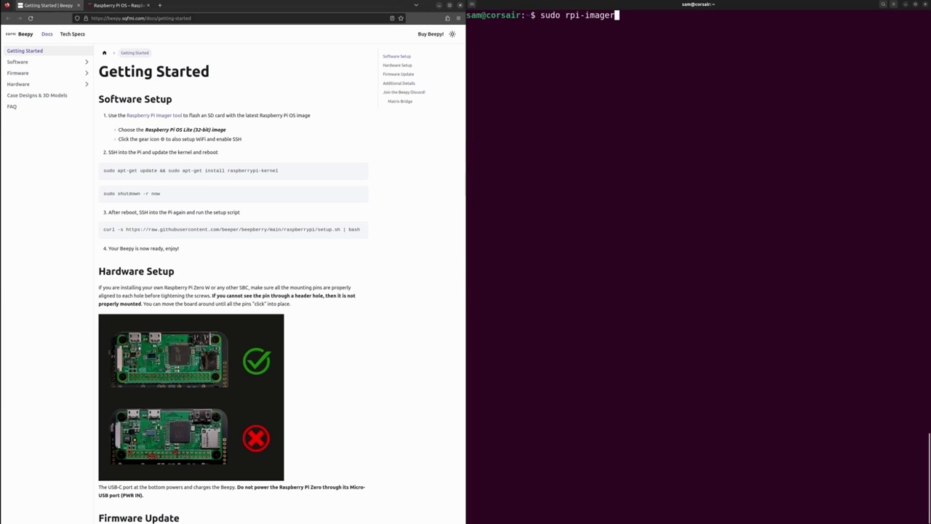
pyautogui.press('Return')
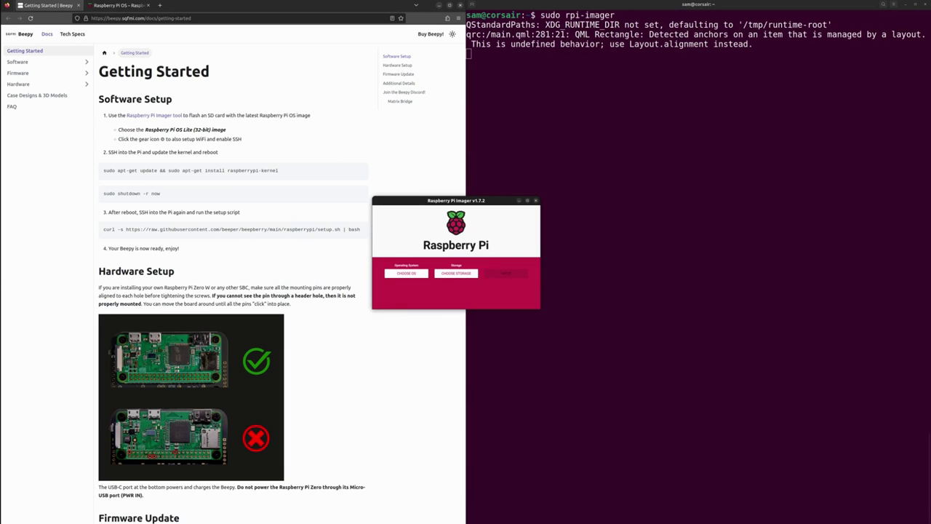
# - Choose Raspberry Pi OS Lite (32-bit) as the operating system and the USB 2.0 SD/MMC Reader as the storage
pyautogui.click(408, 275)
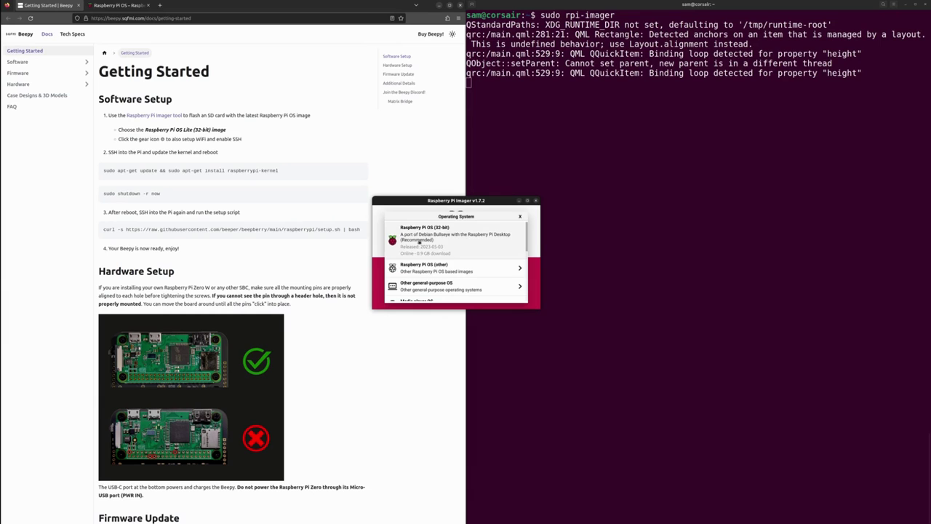
pyautogui.click(430, 268)
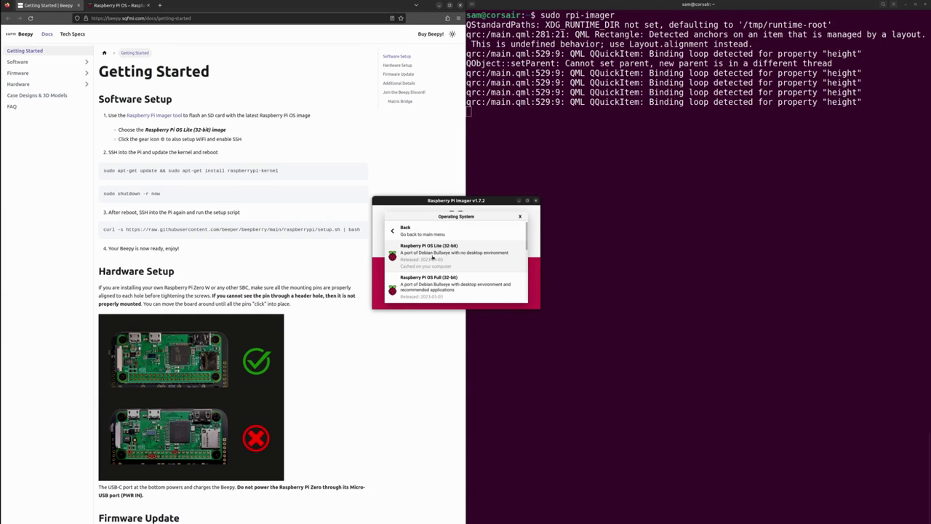
pyautogui.click(434, 254)
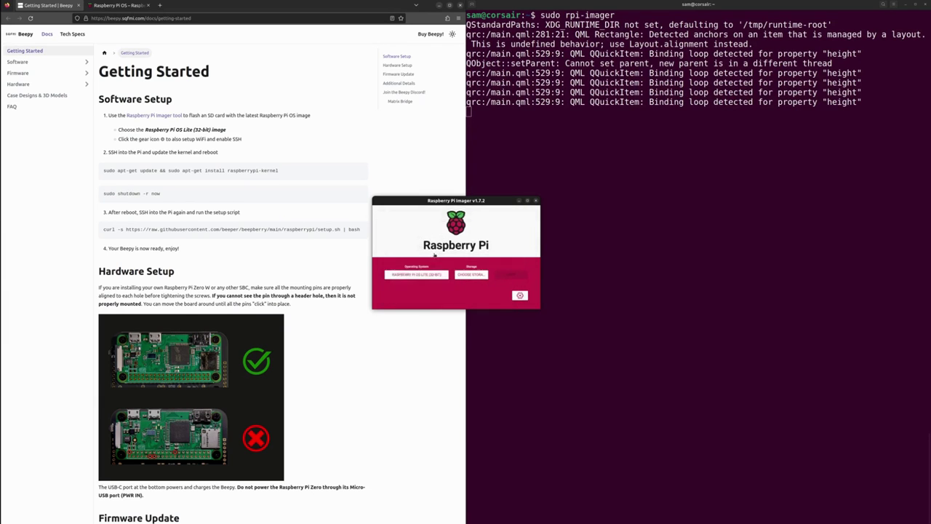
pyautogui.click(474, 276)
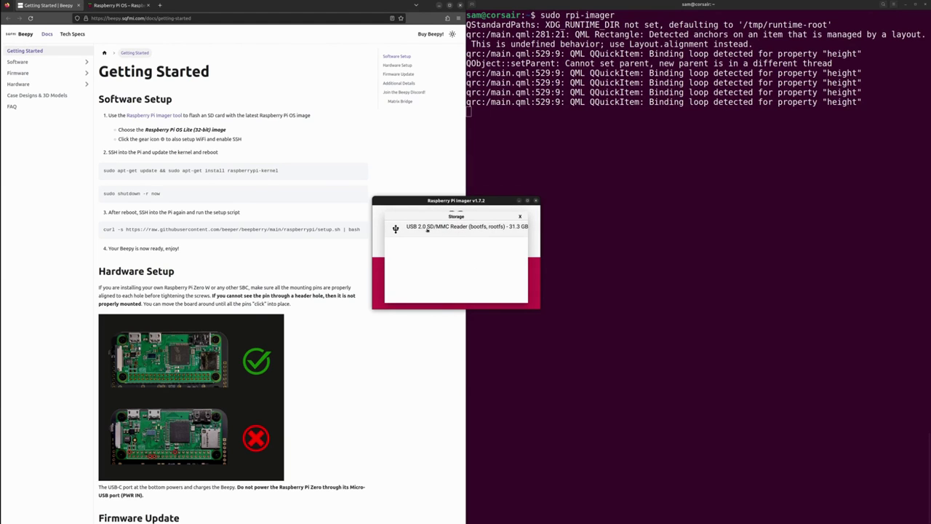
pyautogui.click(452, 230)
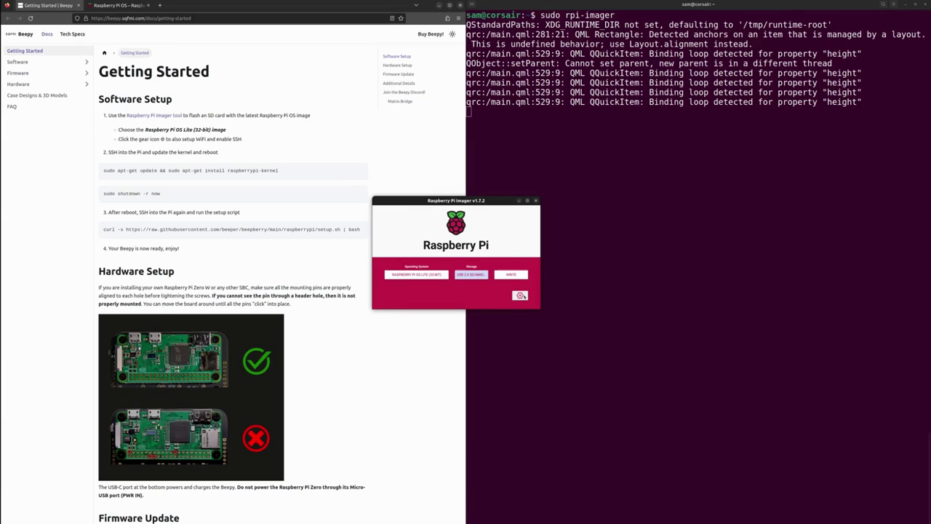
# - In the image's advanced options, enable a custom hostname and SSH with password authentication
pyautogui.click(519, 296)
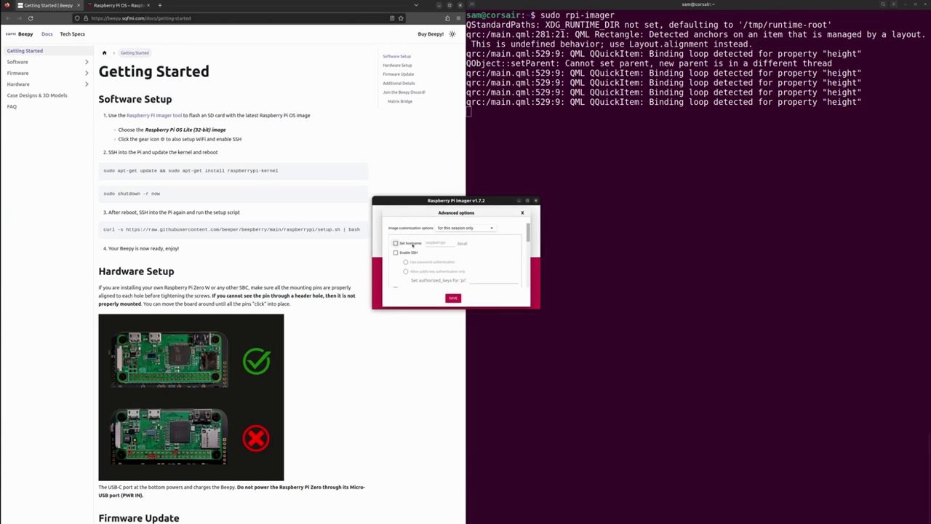
pyautogui.click(414, 243)
pyautogui.click(395, 253)
pyautogui.click(432, 263)
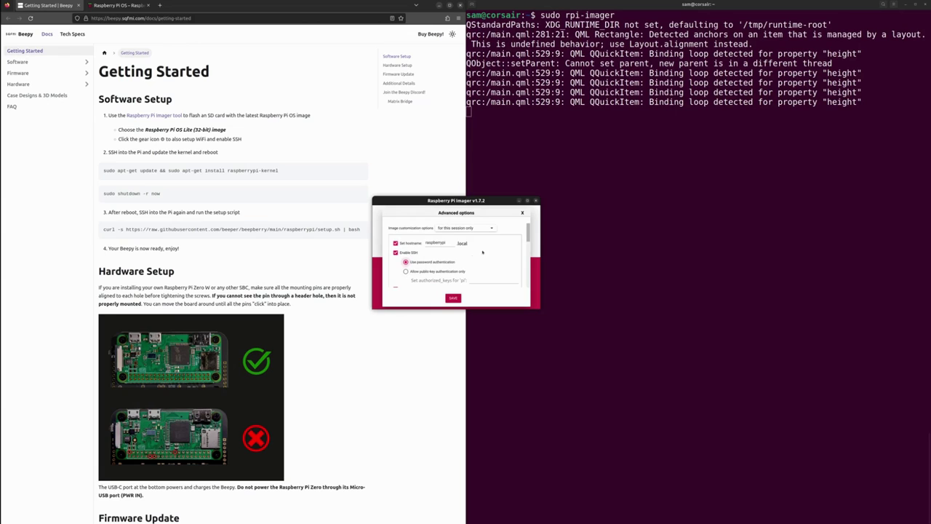
# - Enable wireless LAN configuration in the advanced options and fill in the network's SSID and password
pyautogui.scroll(-2, 451, 254)
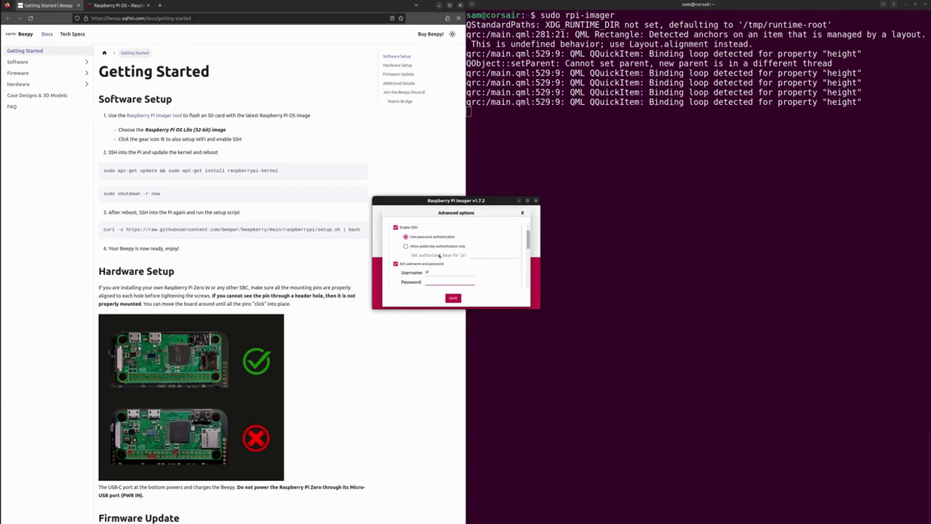
pyautogui.scroll(-5, 429, 263)
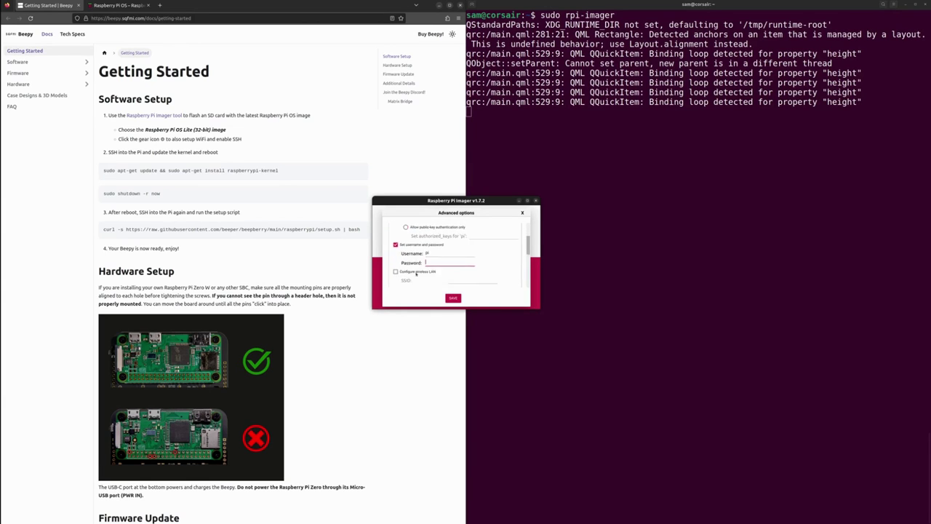
pyautogui.scroll(4, 415, 273)
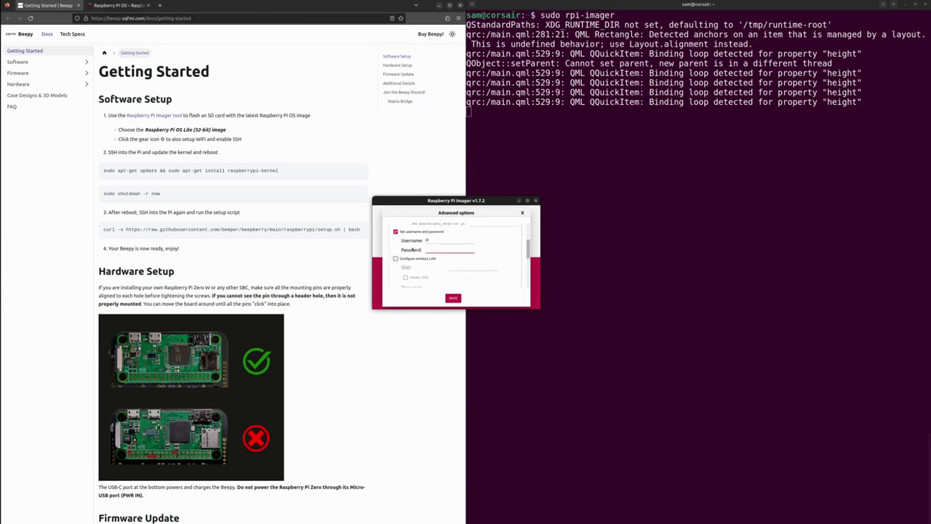
pyautogui.click(414, 256)
pyautogui.scroll(-1, 424, 260)
pyautogui.scroll(-1, 426, 260)
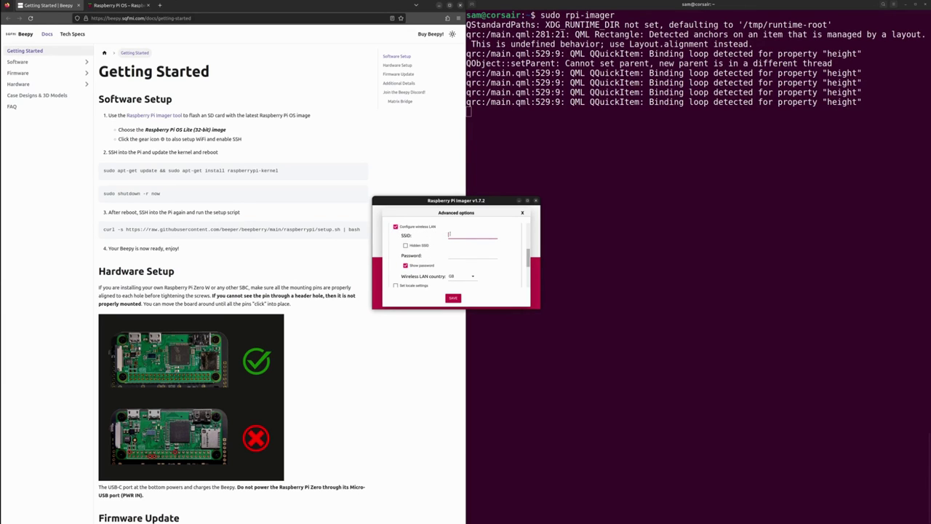
pyautogui.click(468, 252)
# - Save the advanced options with the hostname beepy and write the image to the SD card, accepting the erasure of its data
pyautogui.scroll(5, 467, 276)
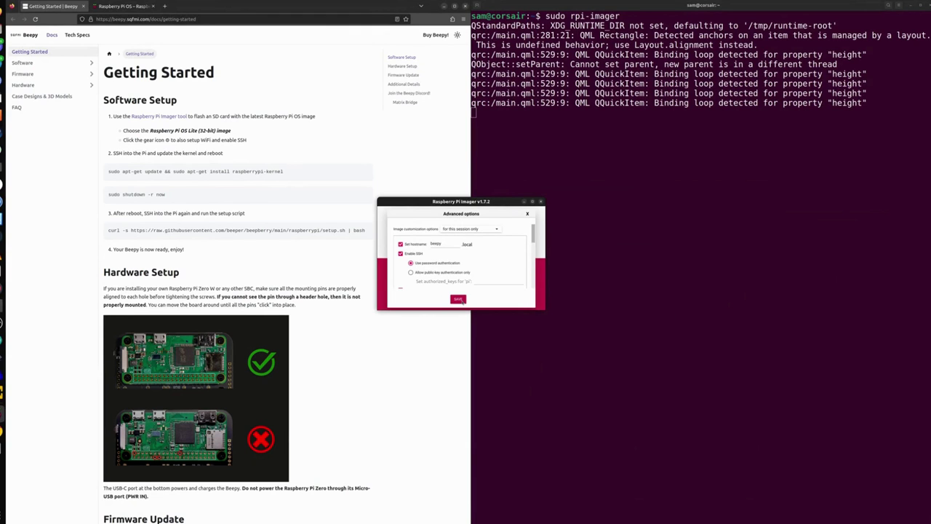
pyautogui.click(458, 299)
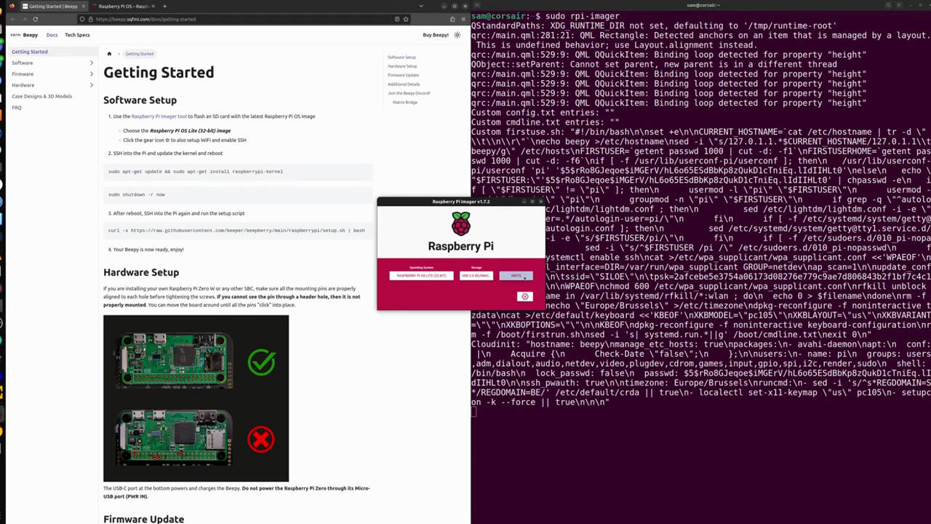
pyautogui.click(524, 276)
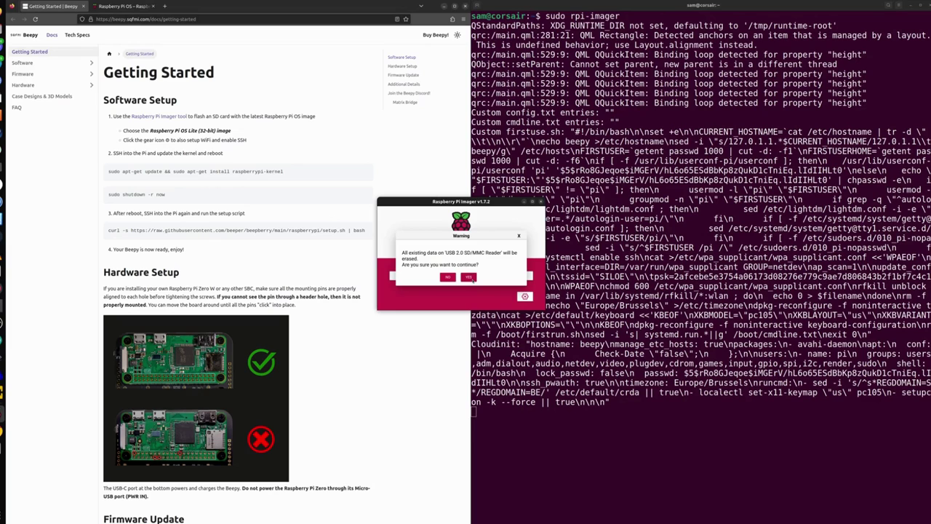
pyautogui.click(469, 277)
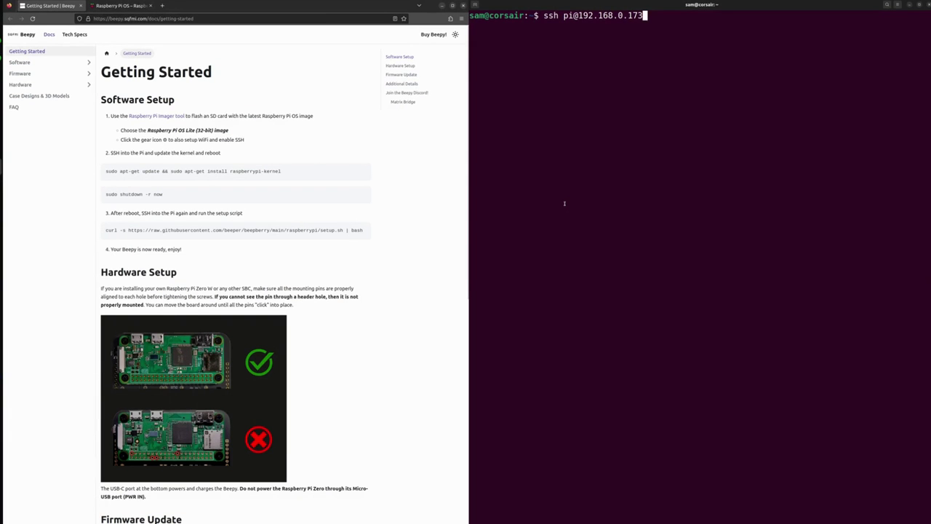
pyautogui.press('Return')
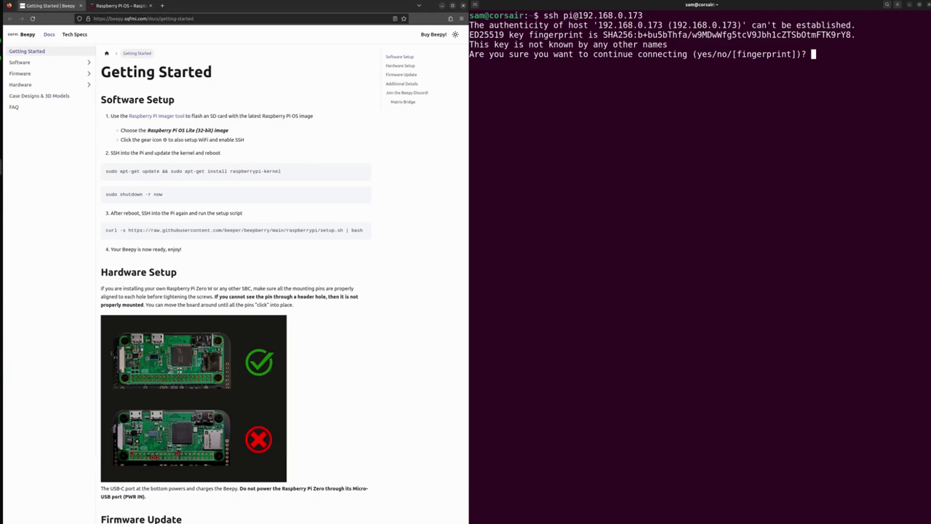
pyautogui.write('yes')
pyautogui.press('Return')
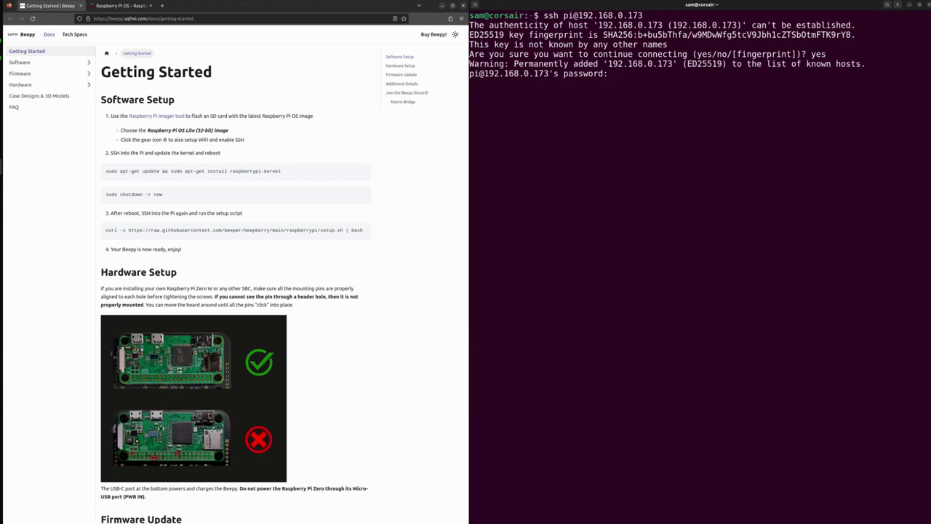
pyautogui.press('Return')
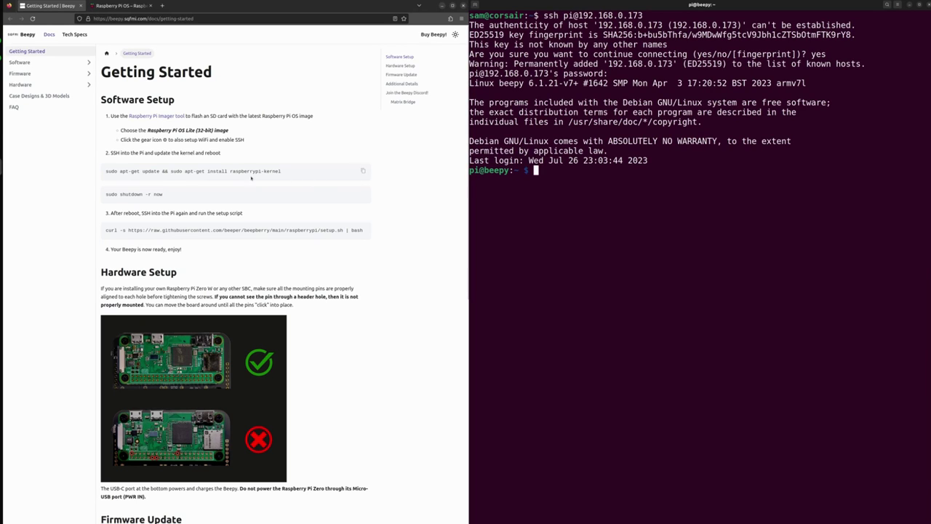
# - Copy the kernel update command from step 2 of the guide and run it in the SSH session: sudo apt-get update && sudo apt-get install raspberrypi-kernel
pyautogui.click(251, 177)
pyautogui.tripleClick(253, 176)
pyautogui.hotkey('ctrl', 'c')
pyautogui.rightClick(255, 175)
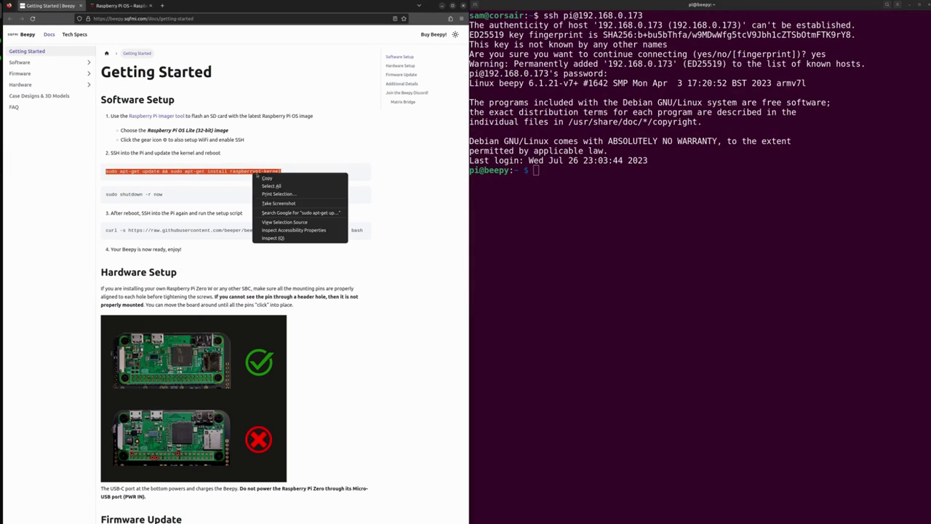
pyautogui.click(267, 177)
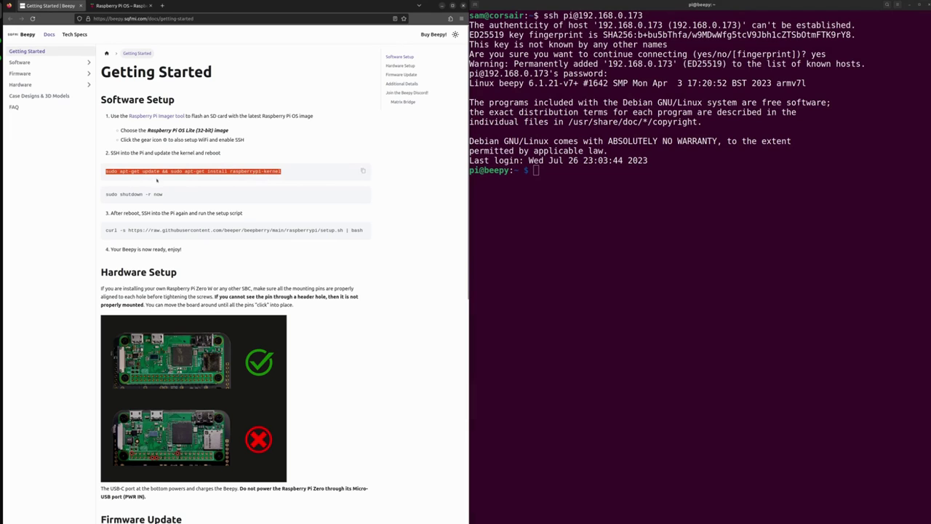
pyautogui.click(603, 216)
pyautogui.hotkey('ctrl', 'shift', 'v')
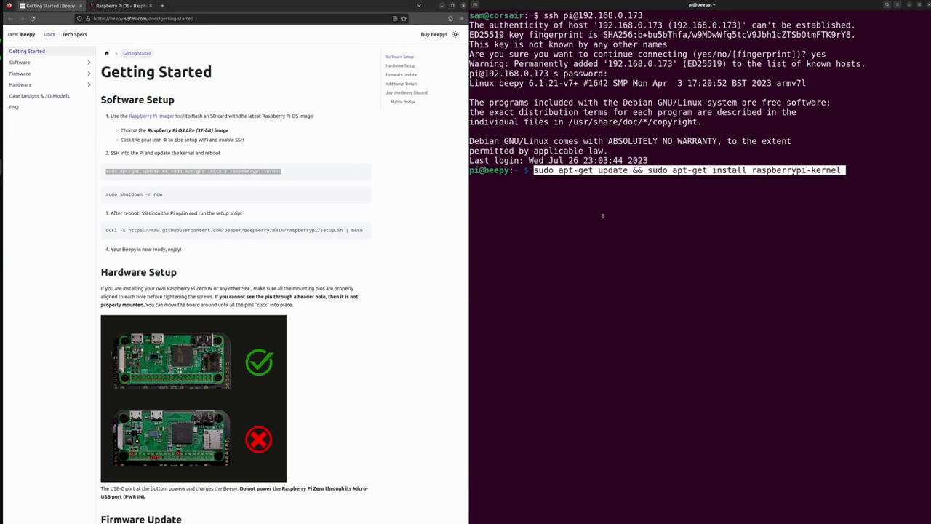
pyautogui.press('Return')
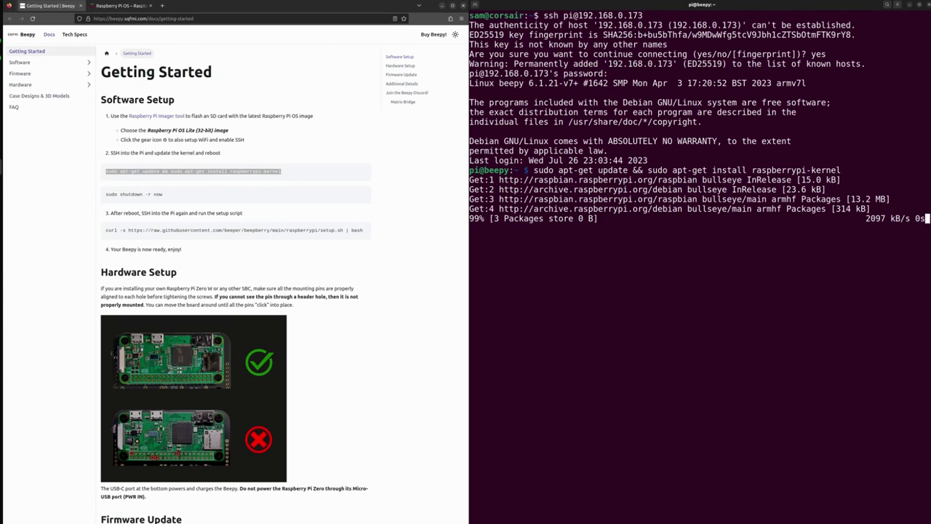
pyautogui.click(352, 166)
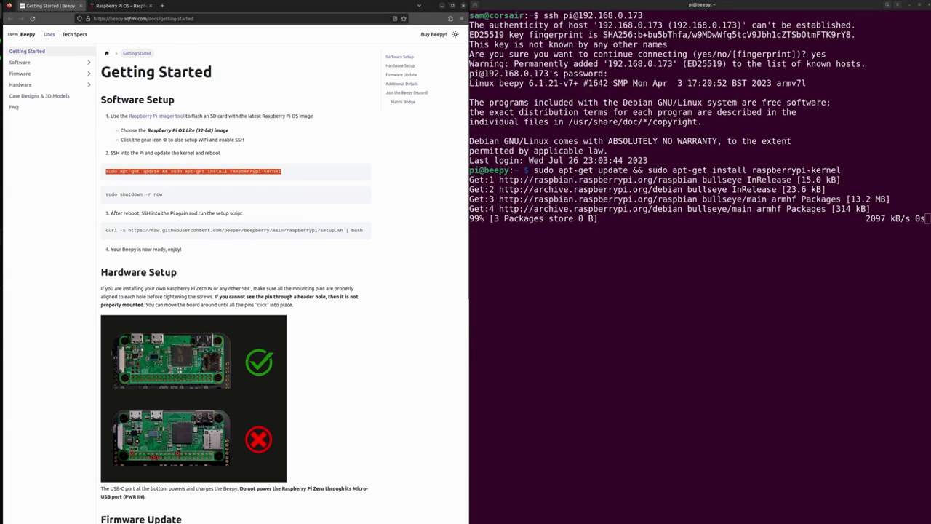
pyautogui.click(2, 323)
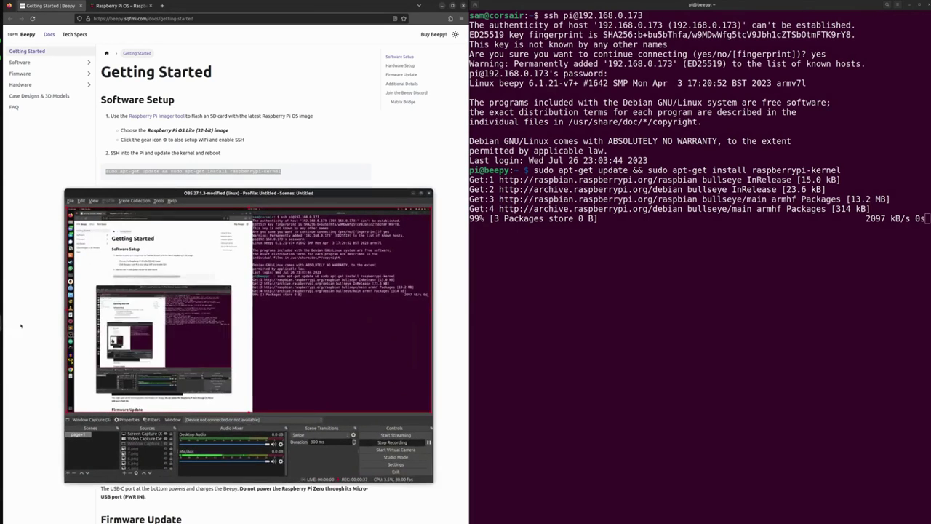